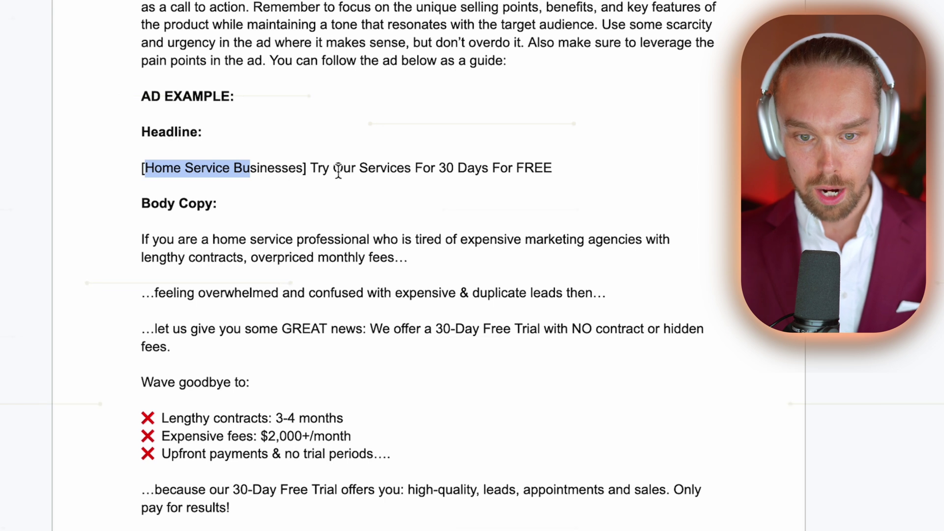
- Select the example ad's 'Our Services' headline and its body copy in the doc
left_click_drag(382, 168, 414, 169)
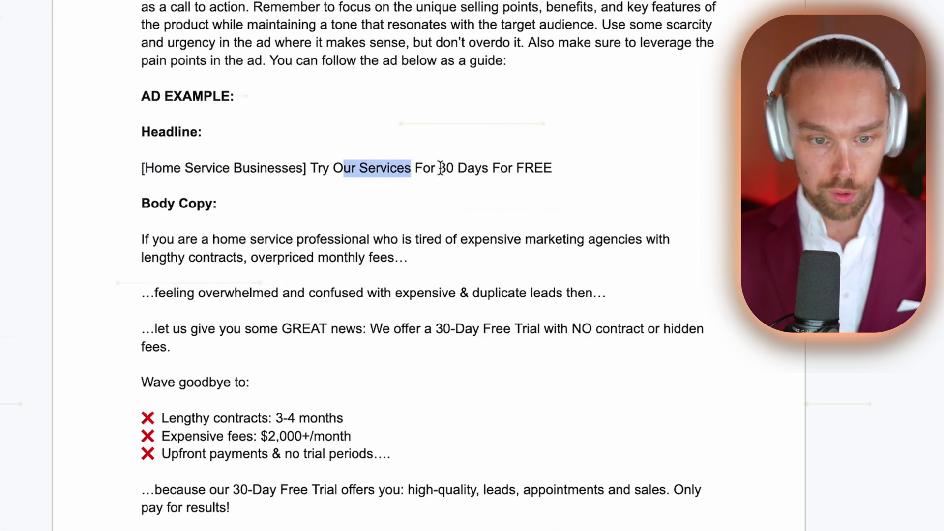
left_click_drag(141, 239, 365, 528)
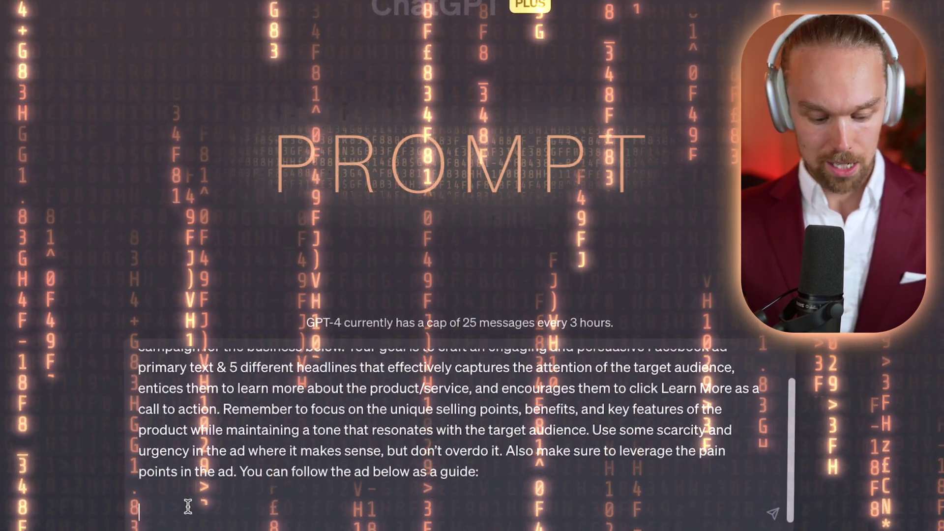
- Scroll to the end of the pasted Facebook-ad prompt in ChatGPT
scroll(235, 501, "down", 10)
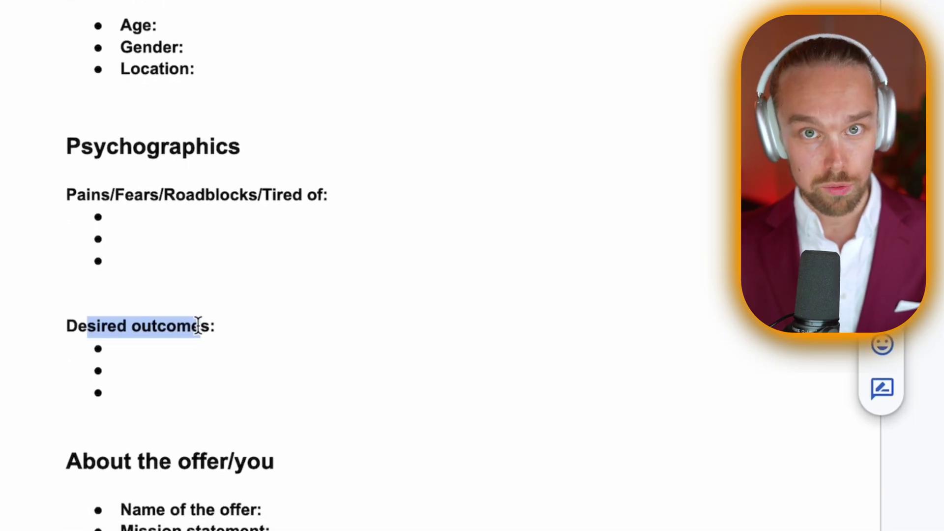
- Go over the About the offer/you fields: offer name, USP, benefits and bonuses
left_click_drag(423, 197, 459, 241)
left_click_drag(479, 284, 428, 296)
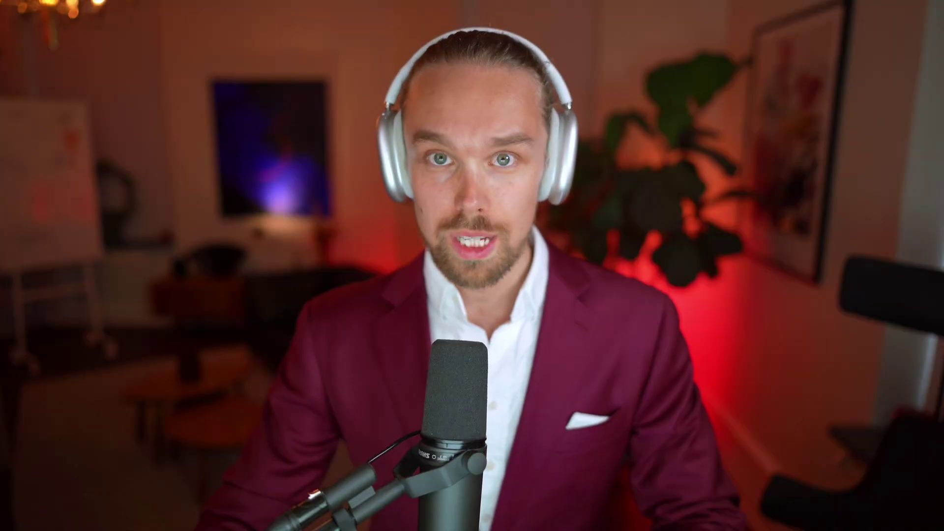
left_click_drag(354, 313, 432, 315)
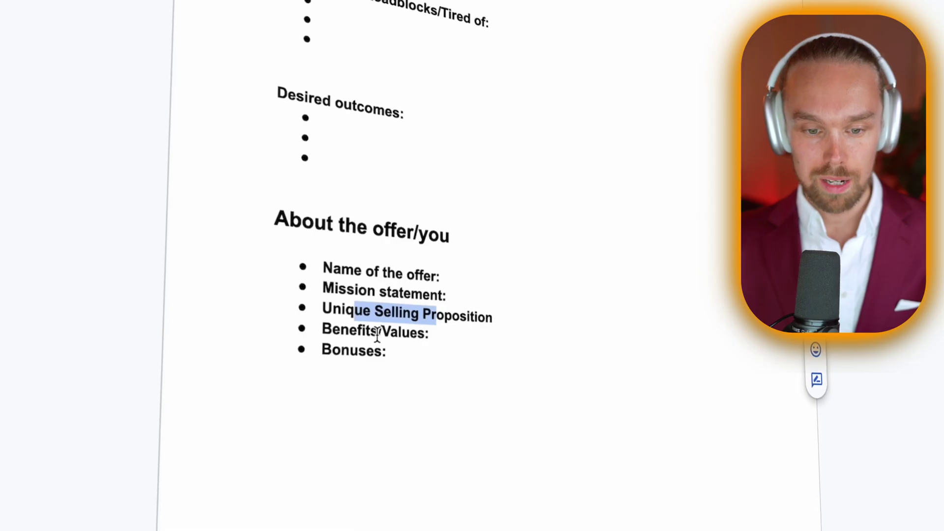
left_click_drag(369, 330, 410, 331)
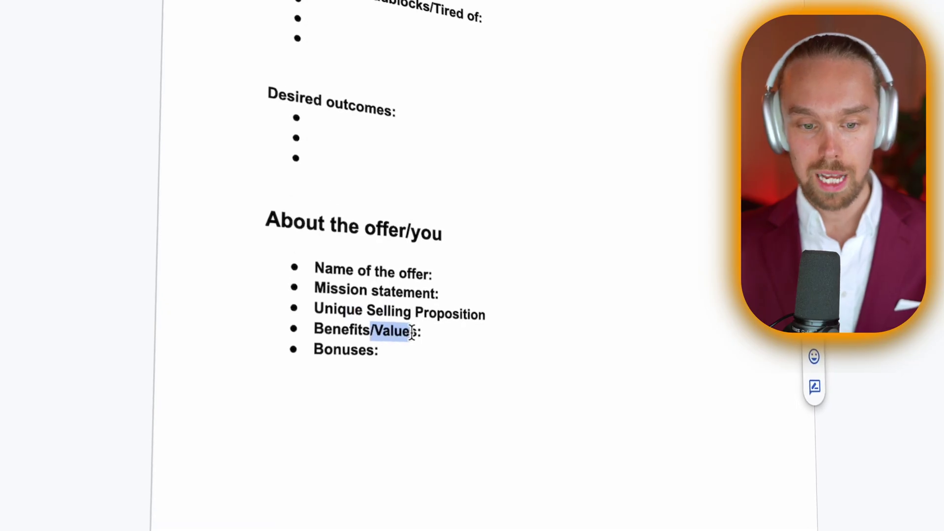
left_click_drag(320, 348, 361, 346)
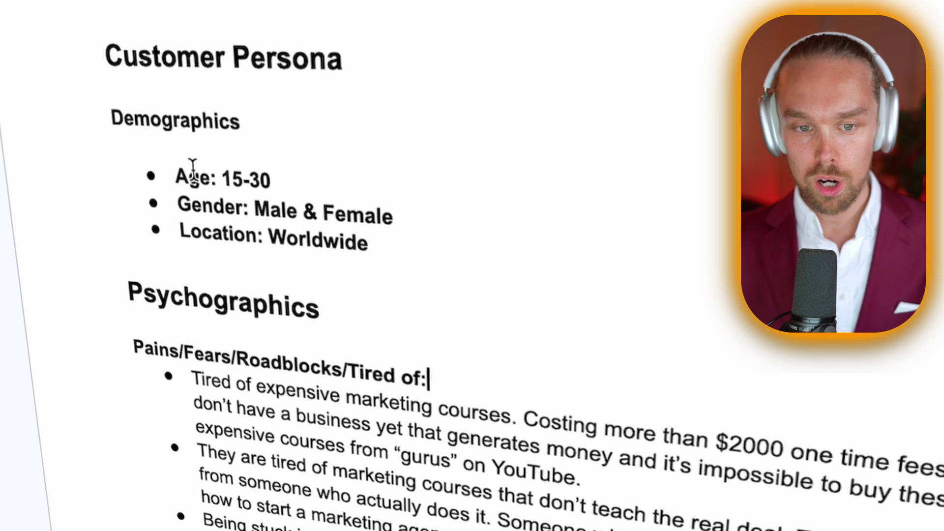
- Highlight the persona's Age 15-30, Male & Female, Worldwide and pains bullets
left_click_drag(195, 182, 262, 185)
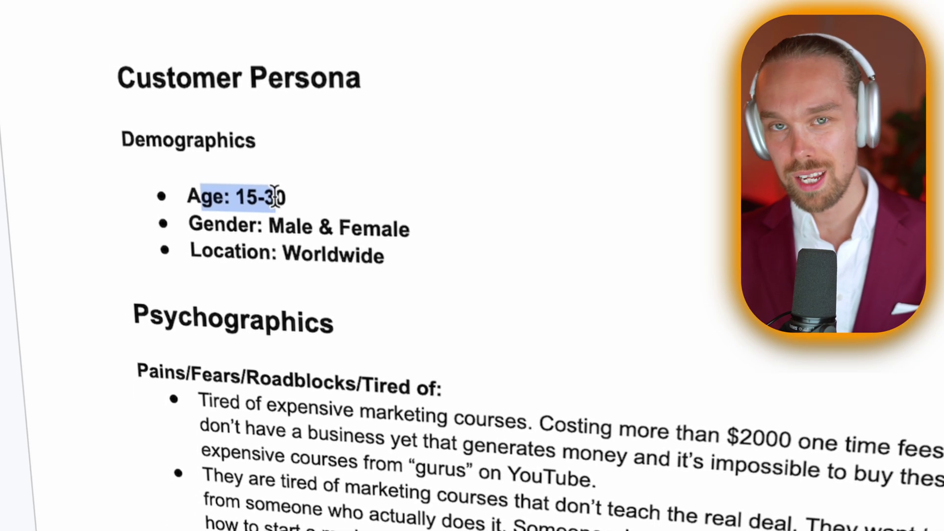
left_click_drag(272, 229, 336, 221)
left_click_drag(306, 269, 426, 276)
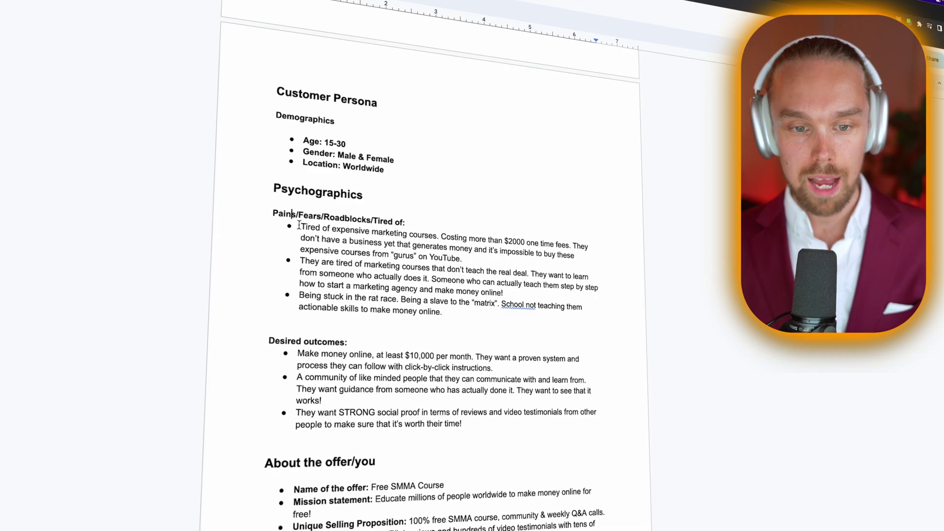
left_click_drag(294, 227, 389, 301)
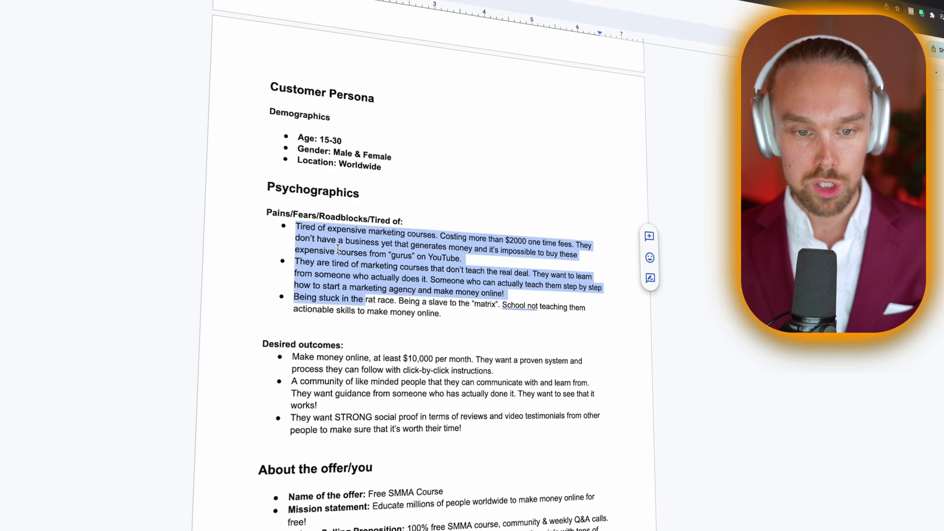
left_click(336, 252)
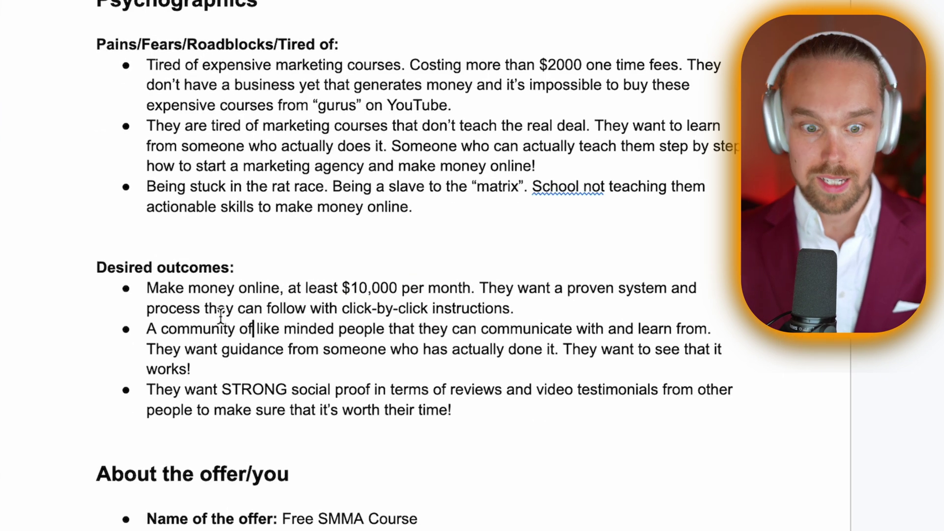
left_click_drag(199, 443, 294, 439)
left_click_drag(290, 282, 441, 278)
left_click_drag(220, 303, 338, 304)
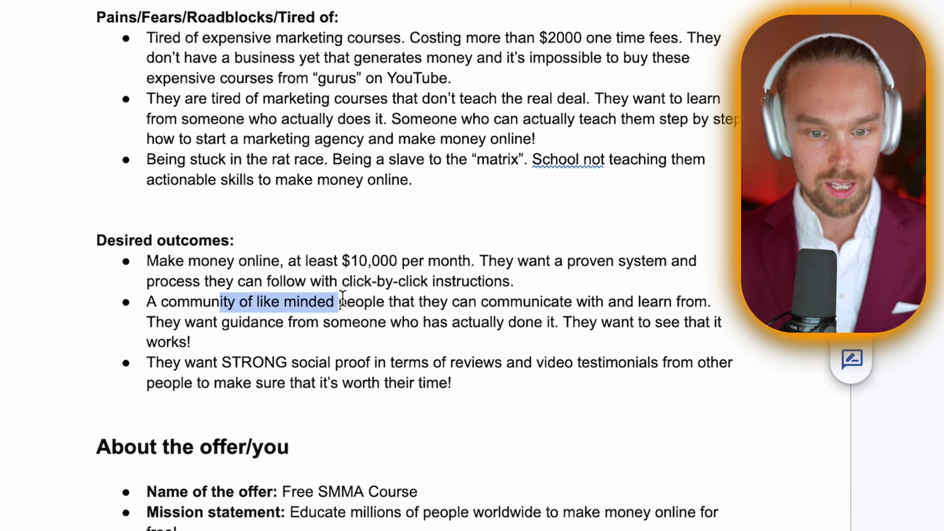
left_click_drag(220, 358, 373, 348)
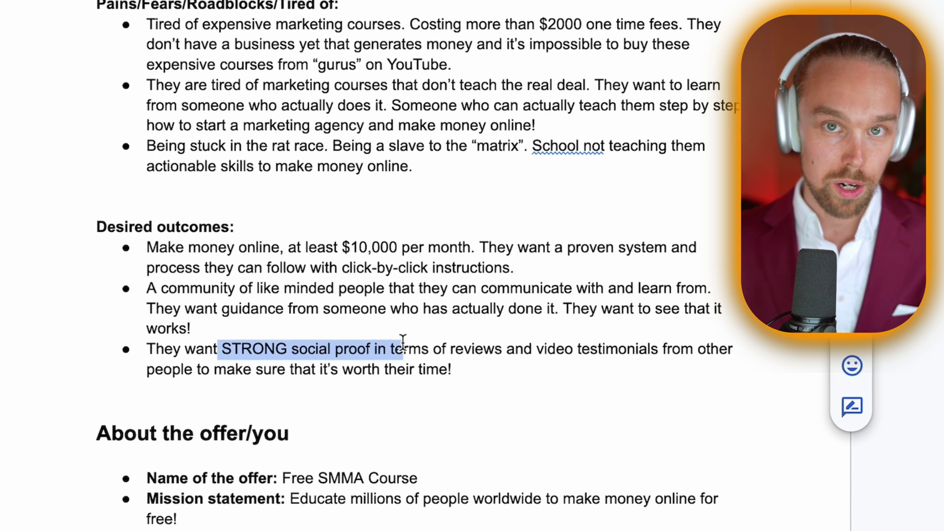
scroll(437, 331, "down", 4)
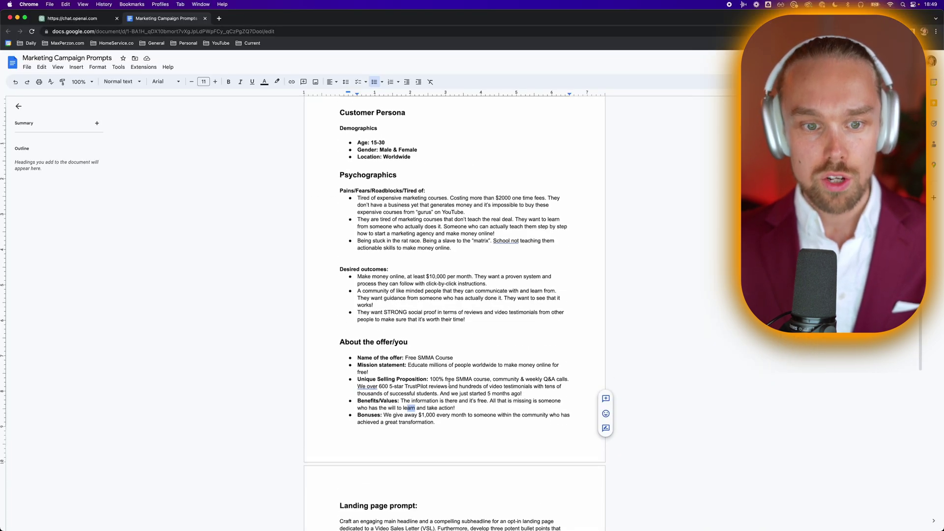
- Select the whole filled-in Customer Persona section and paste it after the ChatGPT ad prompt
scroll(440, 434, "up", 7)
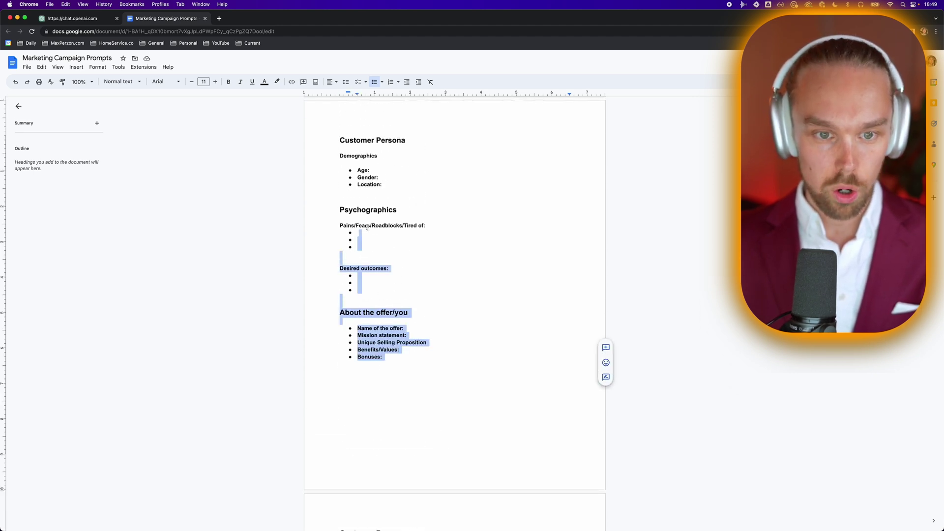
scroll(441, 278, "down", 8)
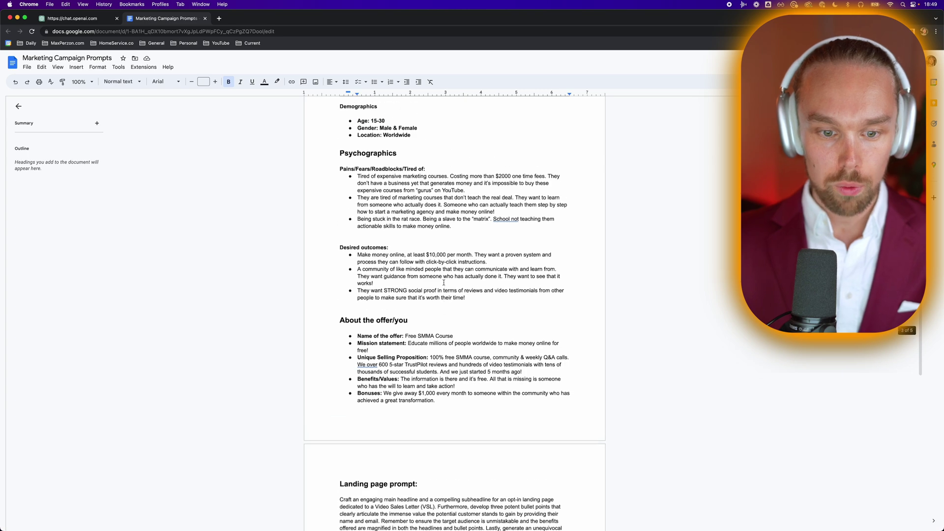
left_click_drag(448, 441, 323, 128)
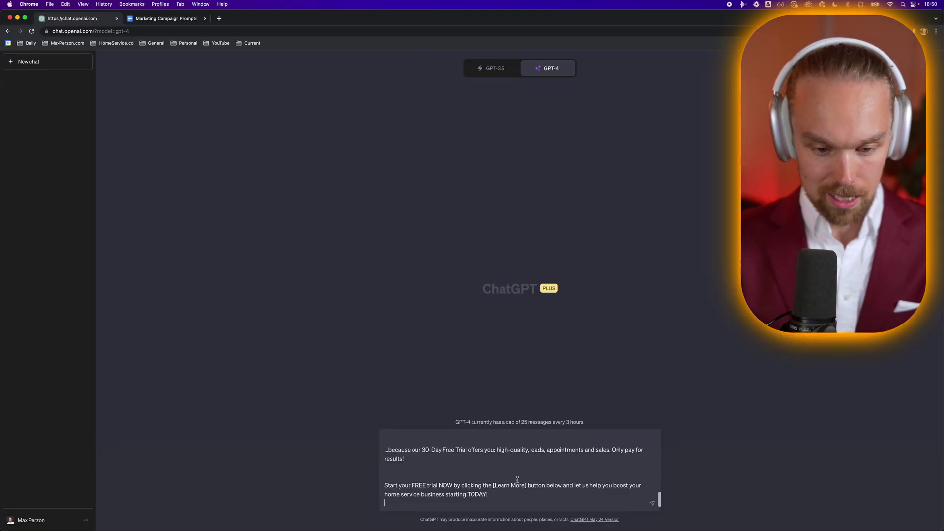
key("super+v")
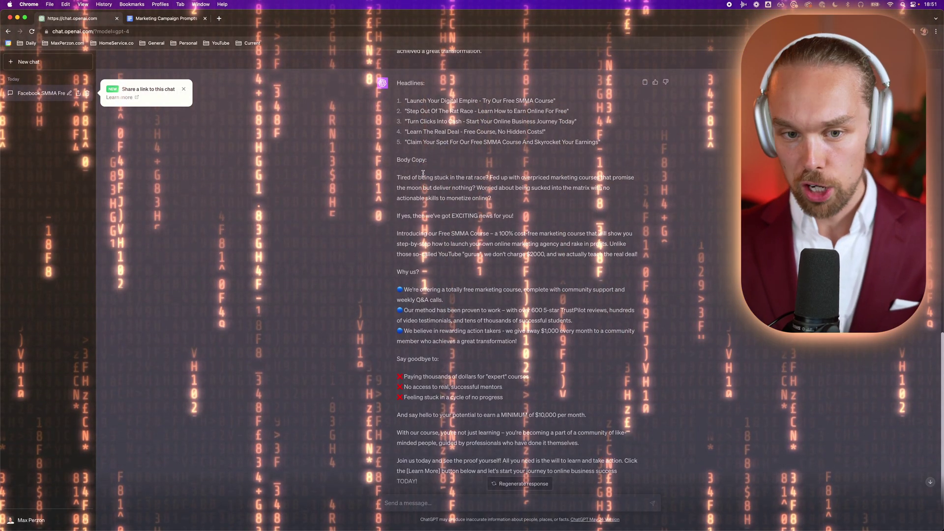
- Review the five generated headlines and the first body copy paragraph
left_click_drag(406, 100, 601, 142)
triple_click(456, 203)
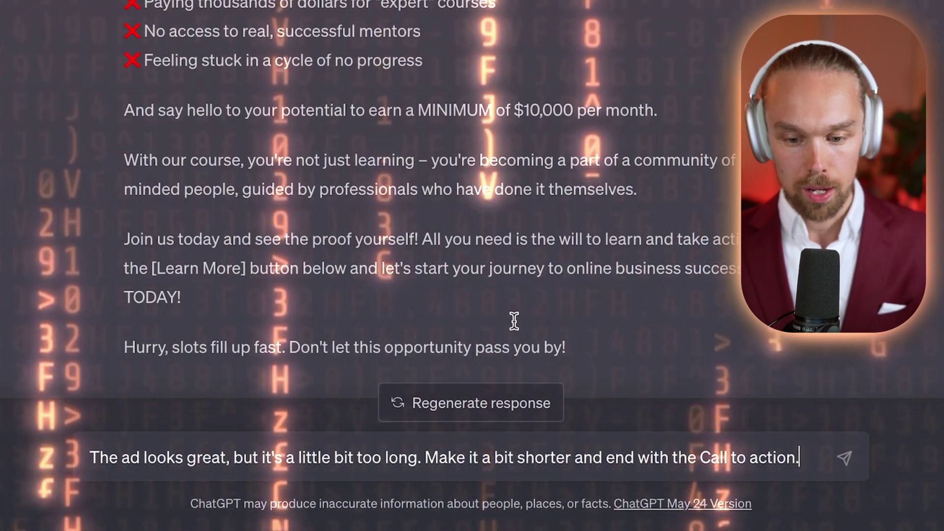
- Send the follow-up asking for a shorter ad ending on the call to action
scroll(512, 374, "down", 1)
left_click_drag(578, 320, 162, 320)
double_click(189, 320)
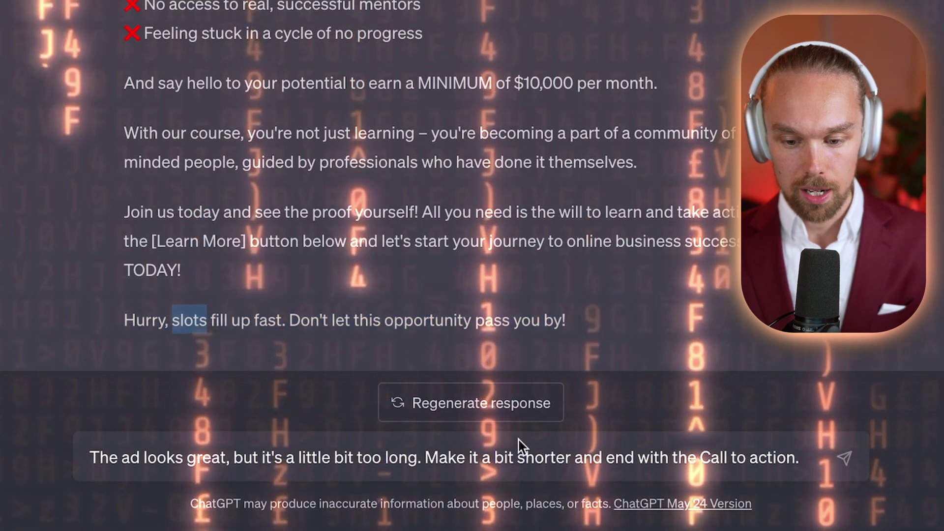
left_click(532, 450)
key("Return")
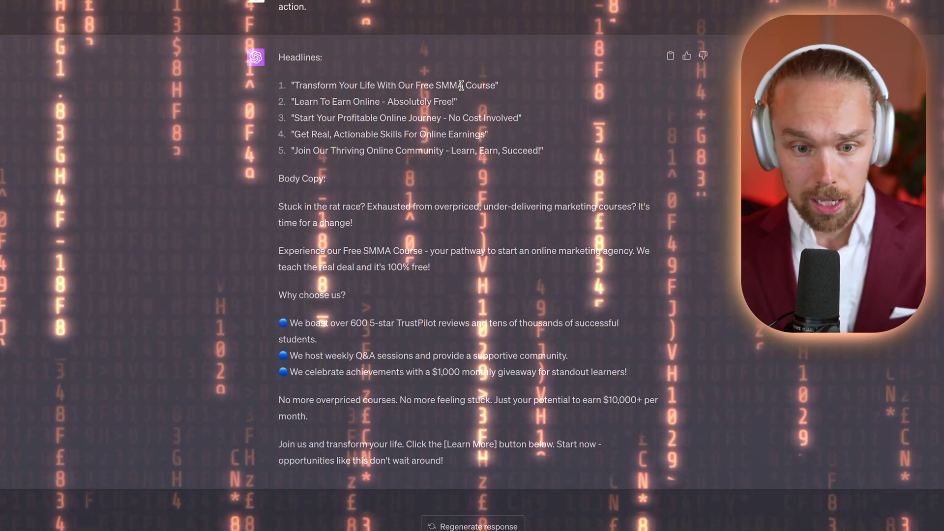
- Review the shorter body copy: Free SMMA Course intro, 'real deal' phrase, supportive community benefit
left_click_drag(293, 206, 332, 208)
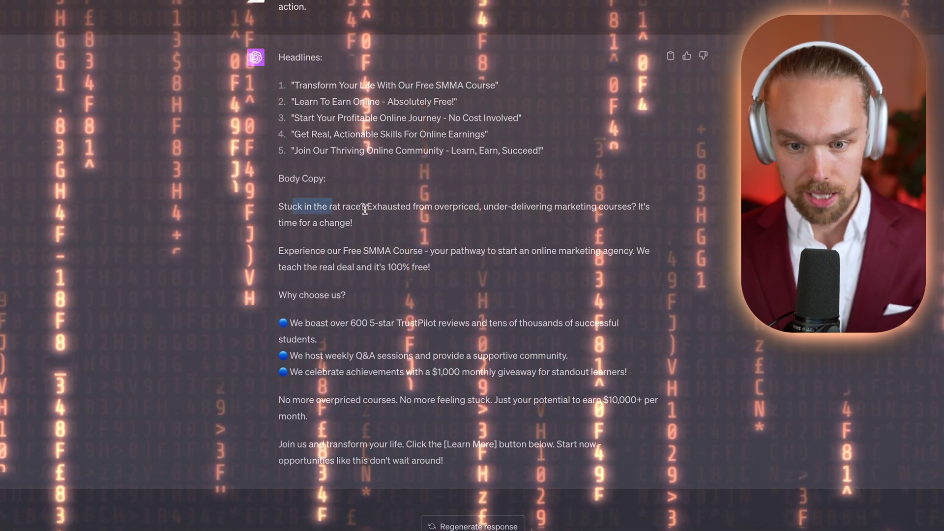
left_click(344, 207)
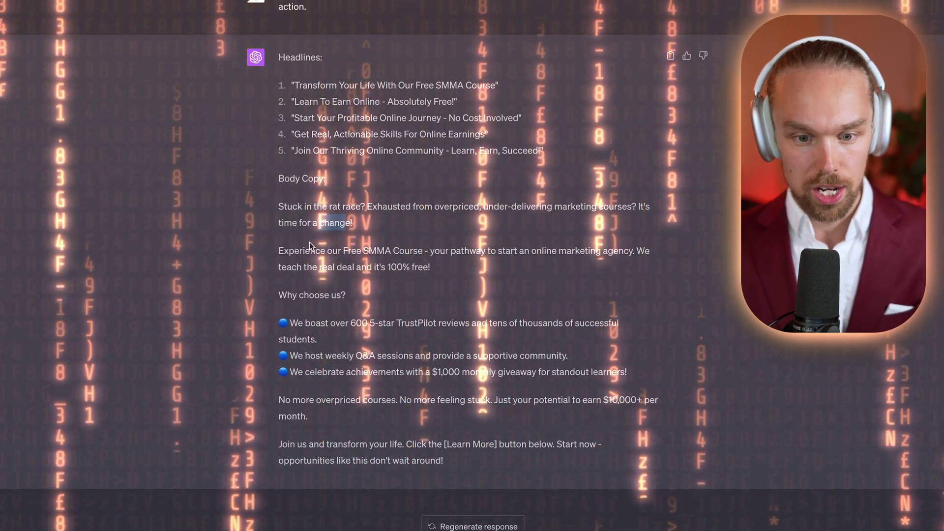
left_click_drag(283, 251, 356, 252)
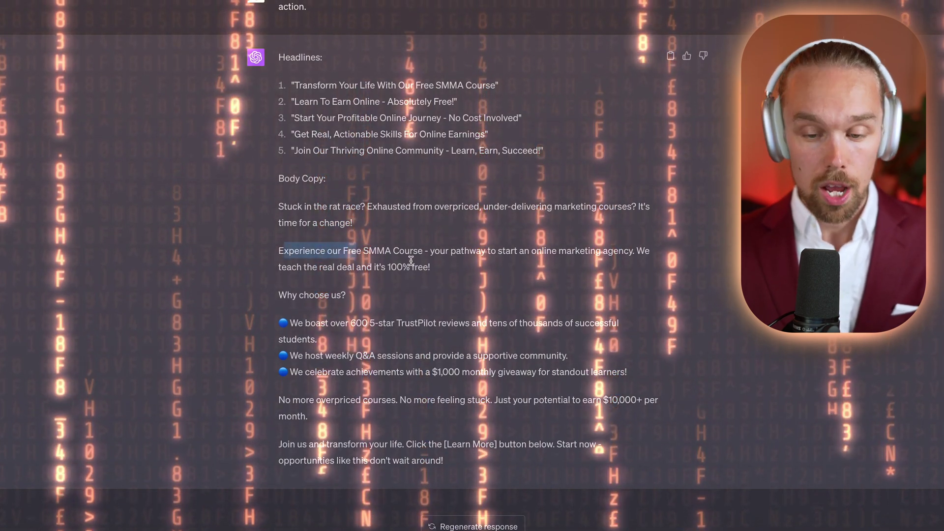
left_click(423, 252)
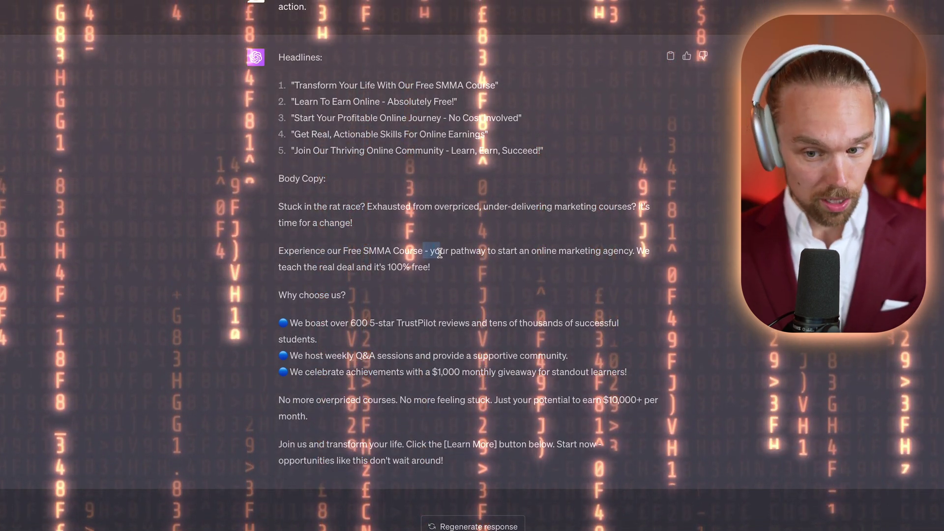
left_click_drag(291, 268, 346, 267)
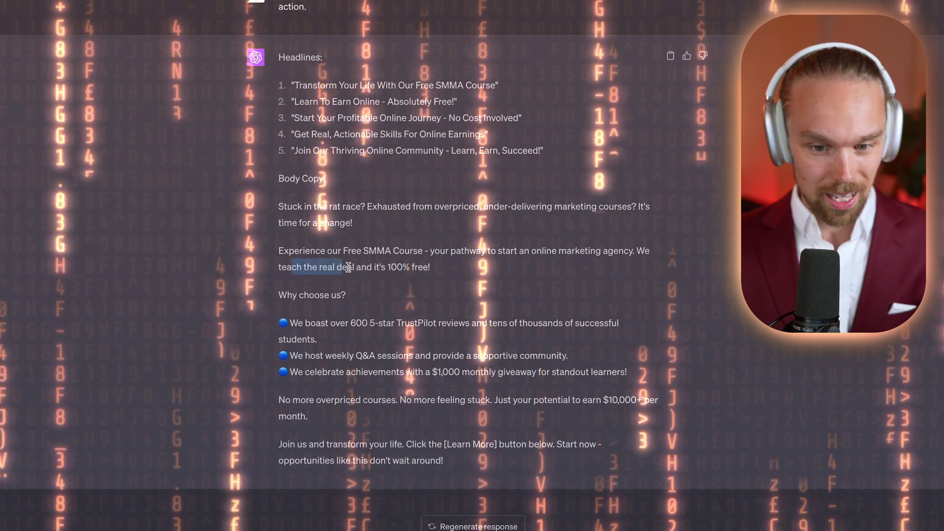
double_click(314, 295)
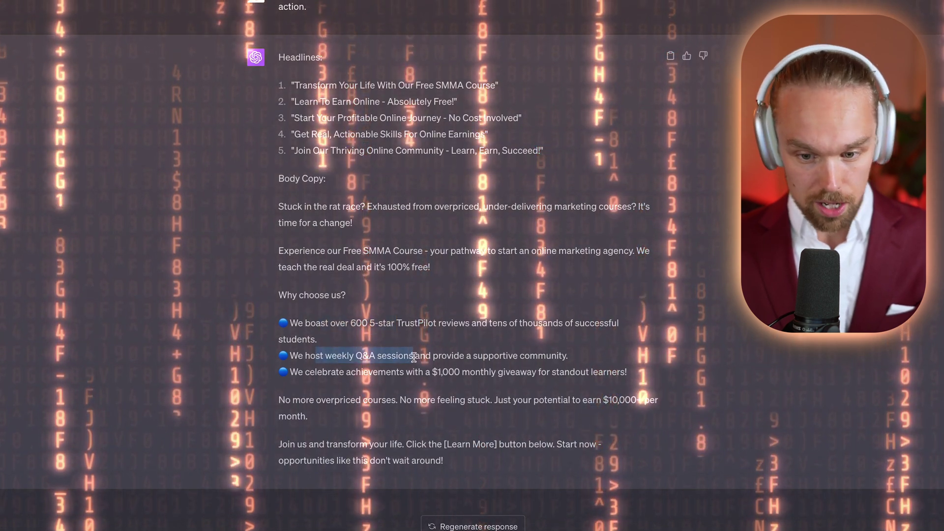
left_click_drag(490, 356, 532, 358)
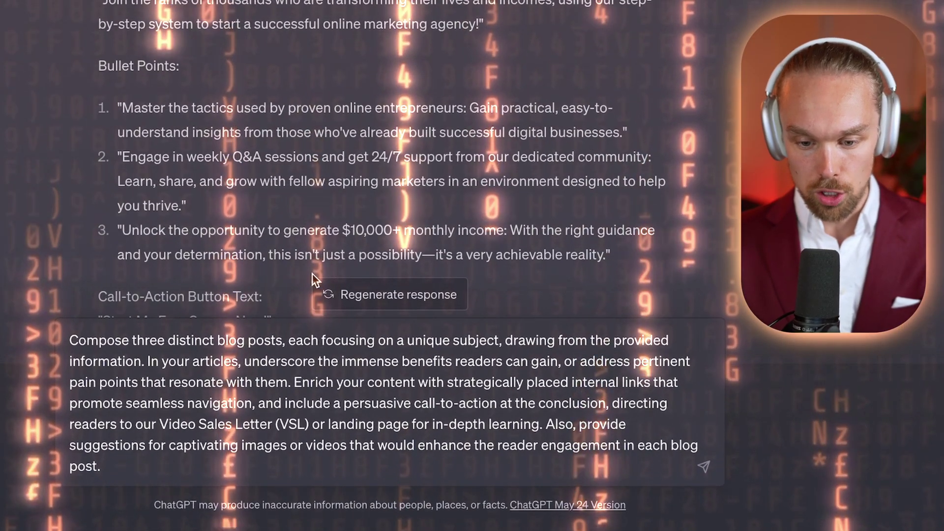
- Review the three-blog-post prompt in the ChatGPT message box
left_click_drag(142, 364, 212, 367)
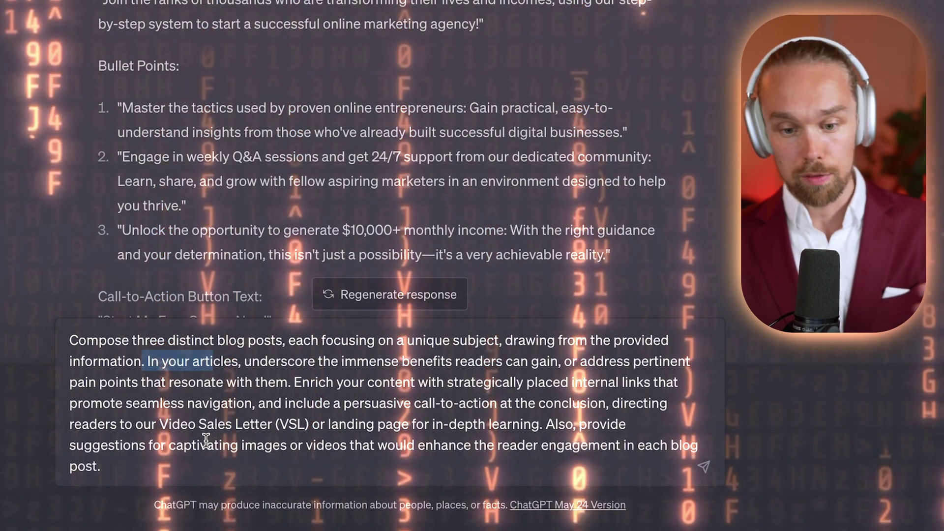
left_click(160, 469)
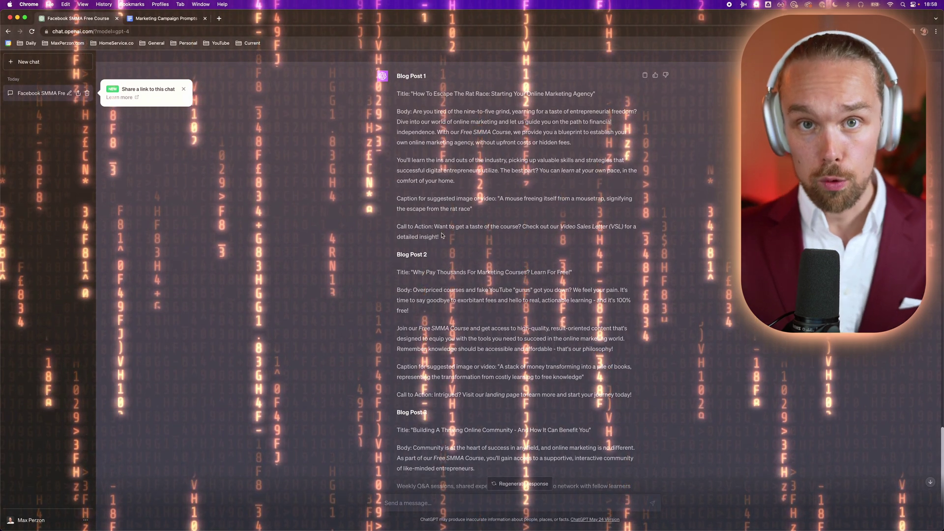
- Select most of Blog Post 1's text in the ChatGPT response
left_click_drag(439, 237, 397, 94)
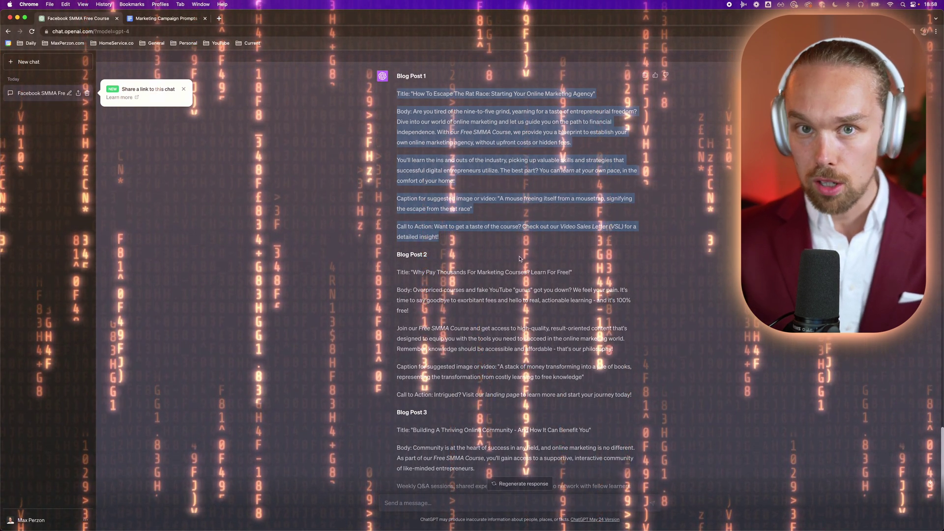
left_click(470, 242)
left_click_drag(470, 242, 402, 129)
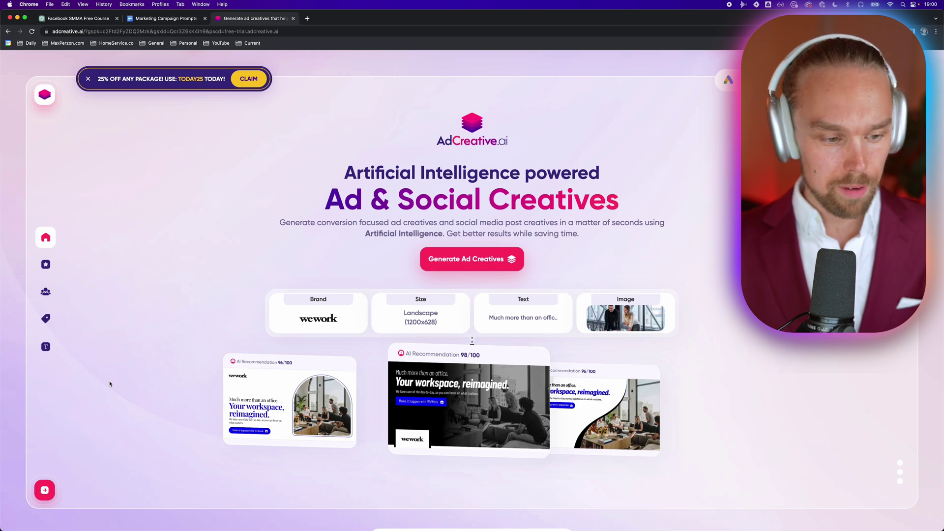
- Log into AdCreative.ai, dismiss the brand's Edit menu, and open the brand to start a project
left_click(44, 490)
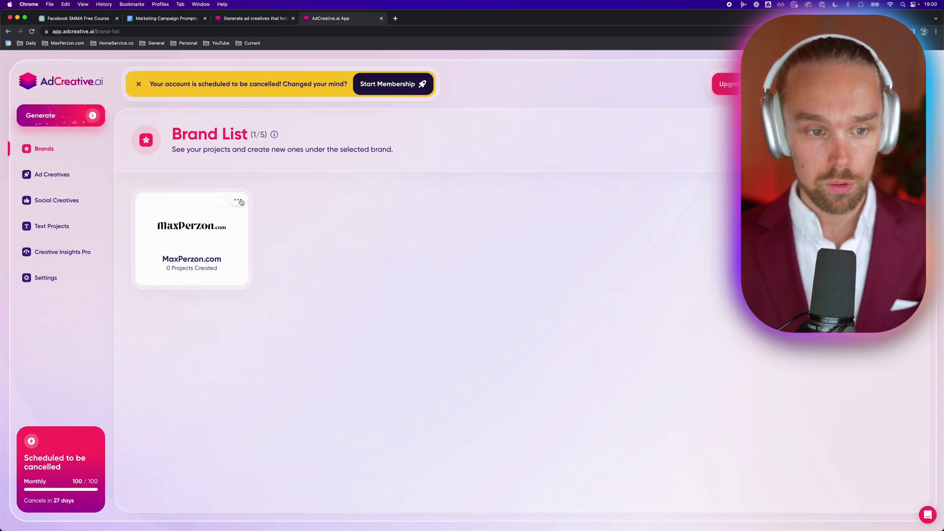
left_click(213, 231)
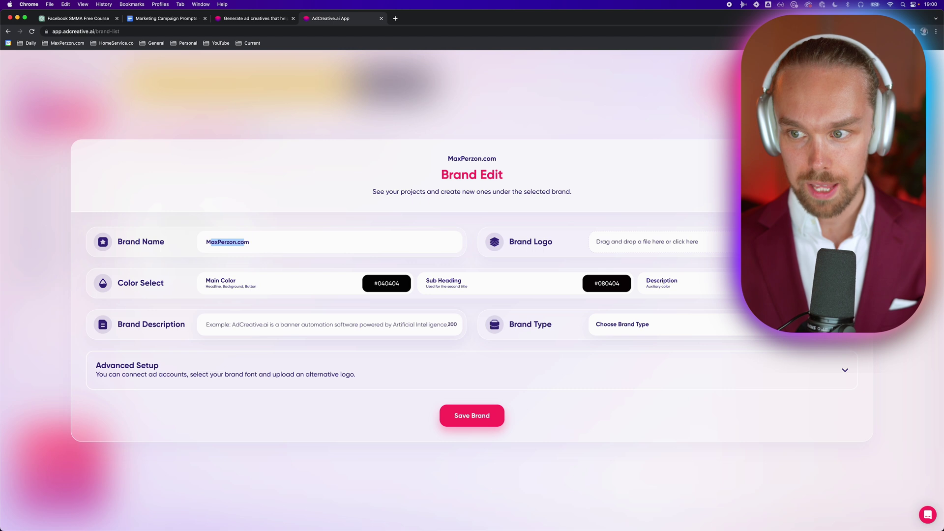
key("Escape")
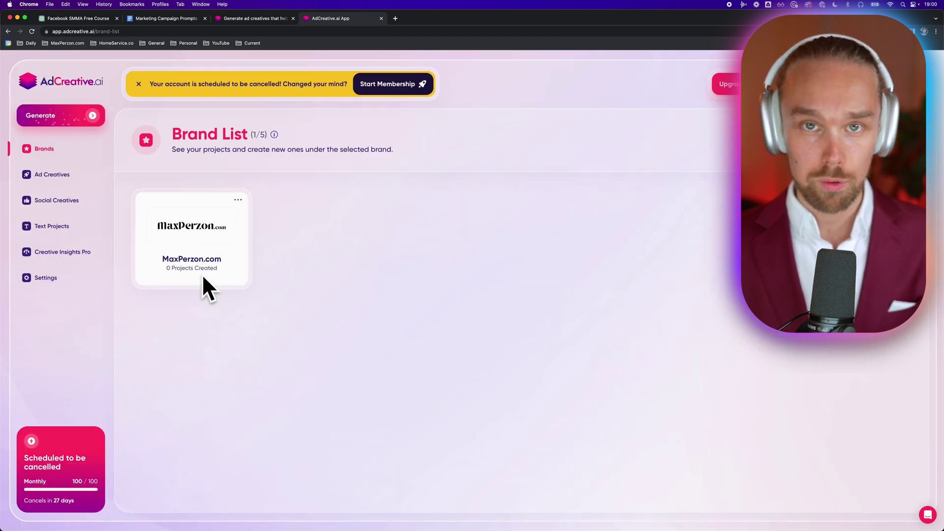
left_click(152, 264)
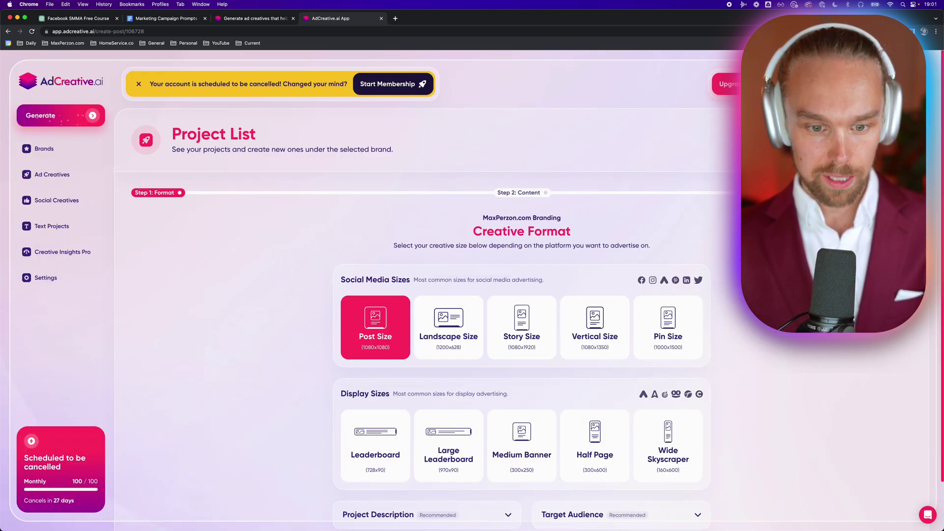
- Keep the 1080x1080 Post Size creative format and save and continue
scroll(554, 432, "down", 2)
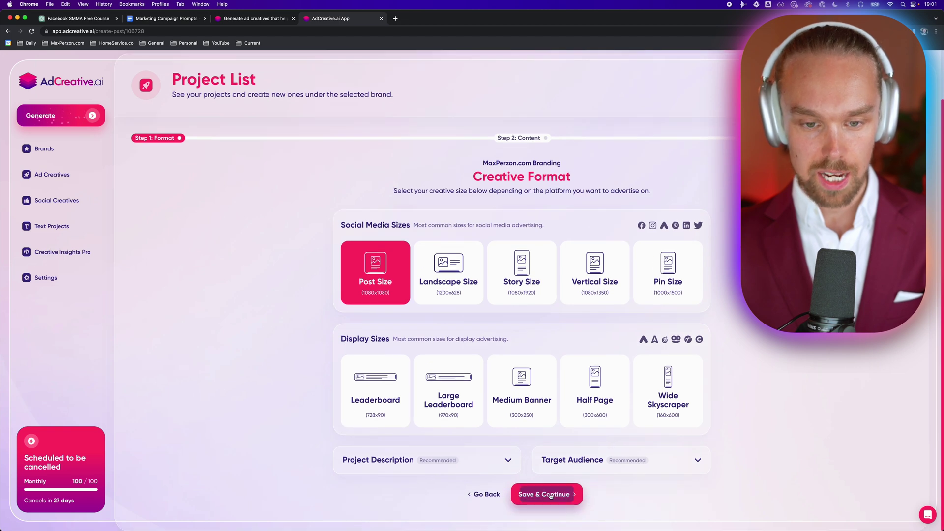
left_click(551, 496)
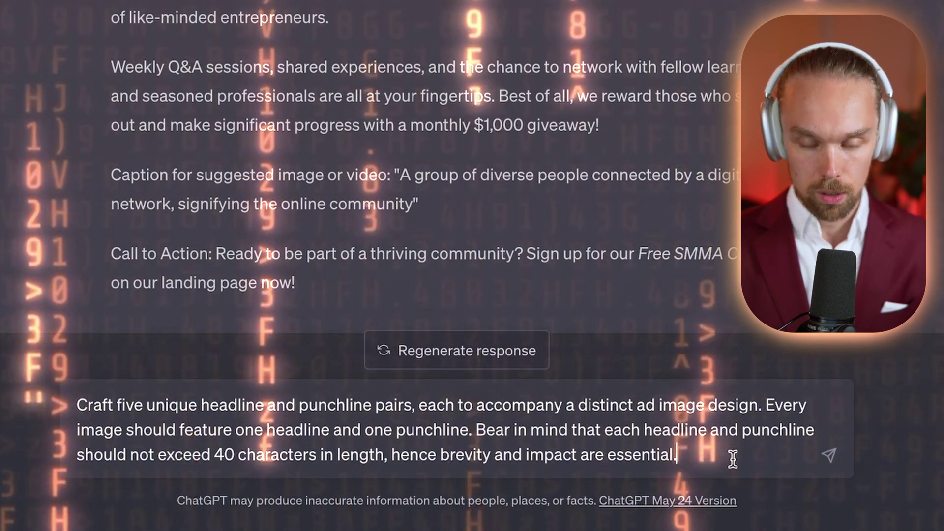
- Send the request for five headline–punchline pairs and copy Headline 1 'Learn SMMA, Earn Big!'
key("Return")
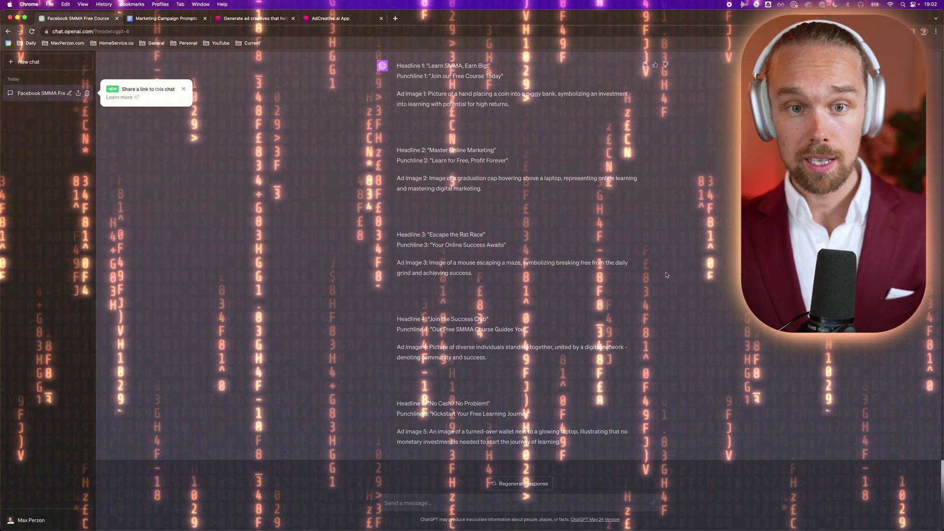
left_click_drag(396, 65, 451, 175)
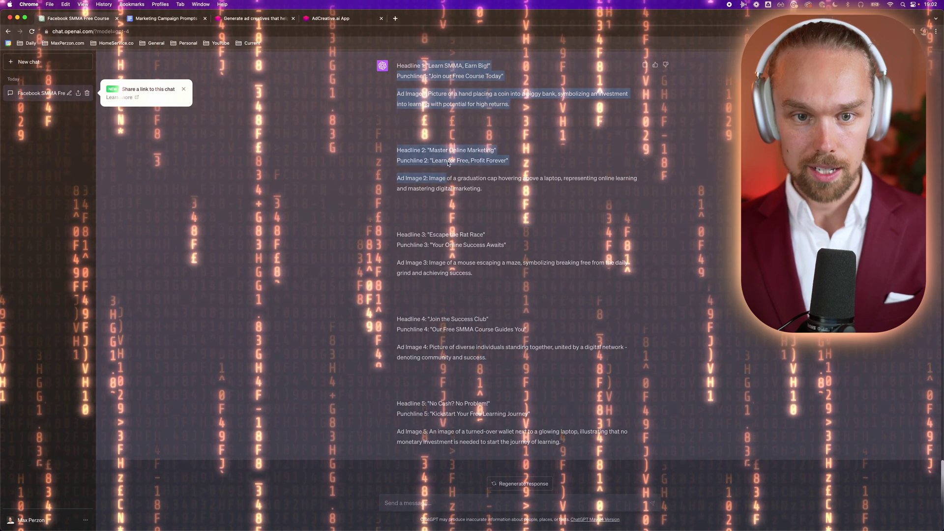
left_click_drag(428, 93, 468, 95)
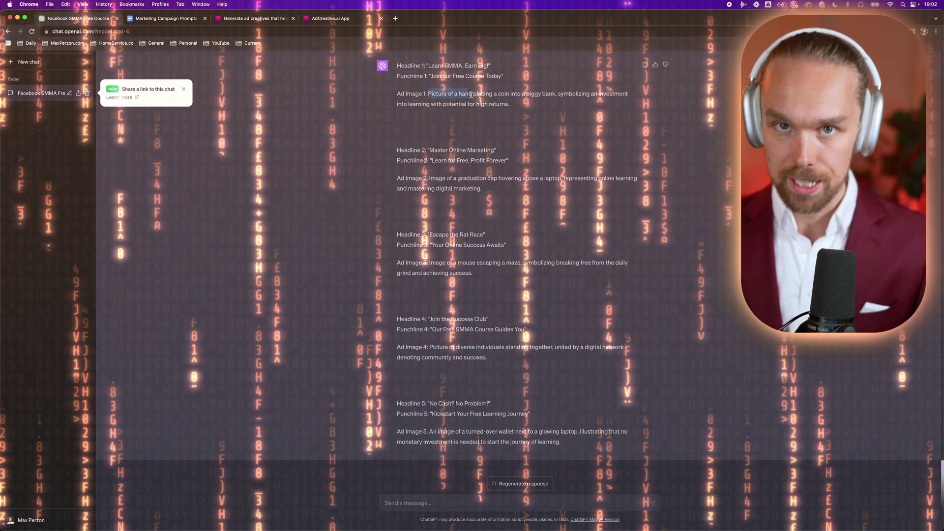
left_click(421, 82)
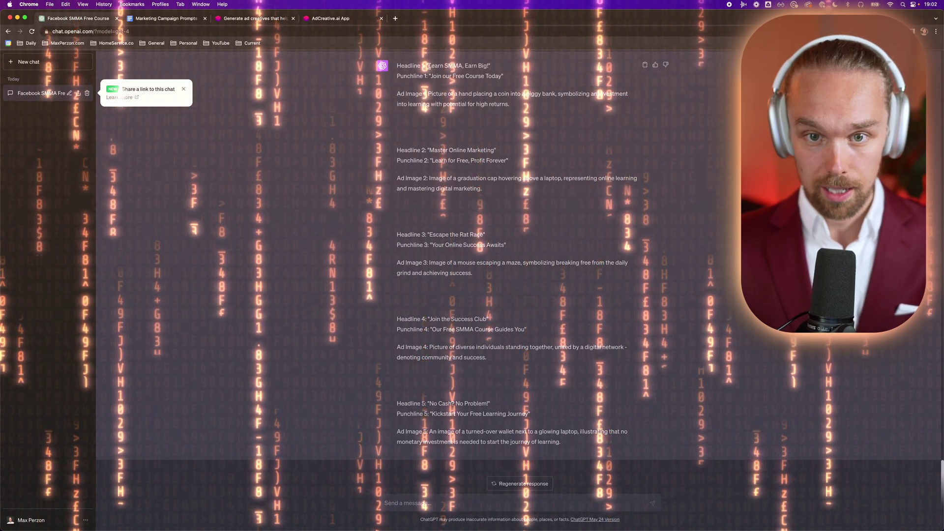
left_click_drag(428, 65, 488, 68)
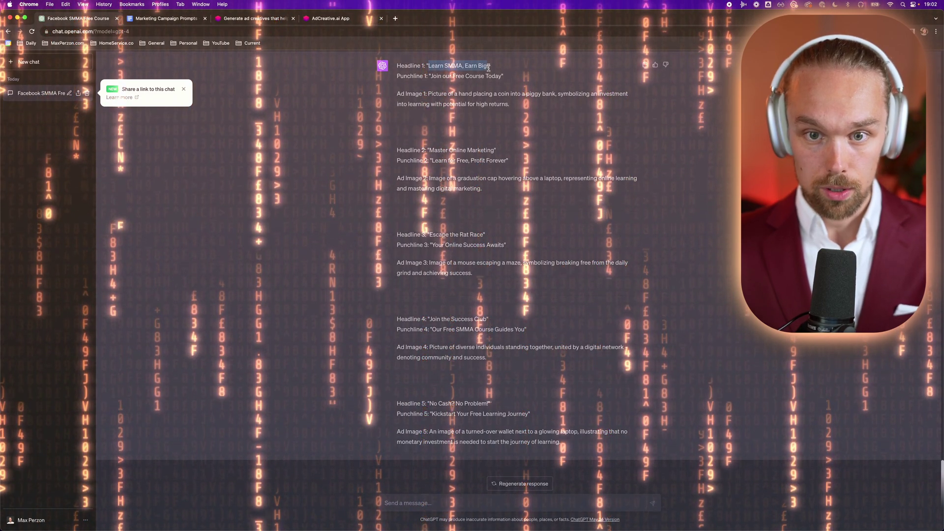
key("super+3")
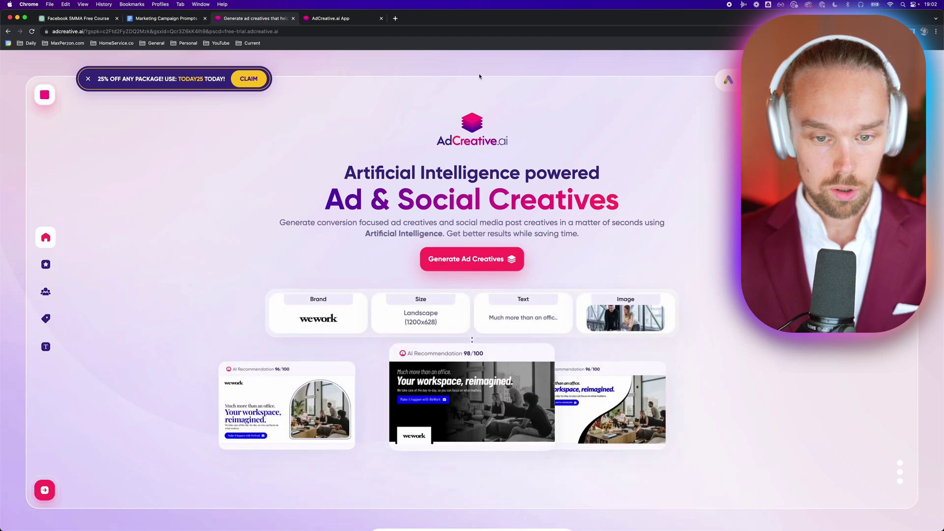
- Paste 'Learn SMMA, Earn Big!' and punchline 'Join our Free Course Today' into the ad text, then save
key("super+4")
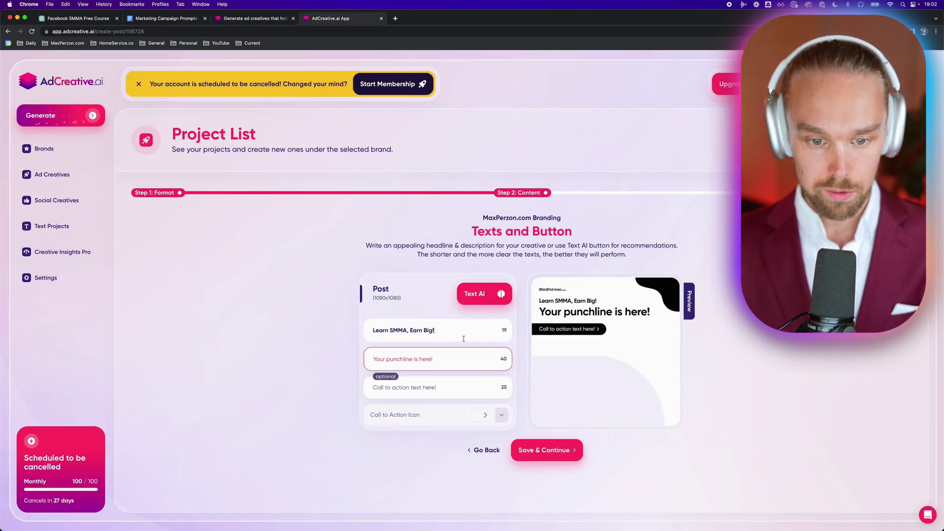
key("super+1")
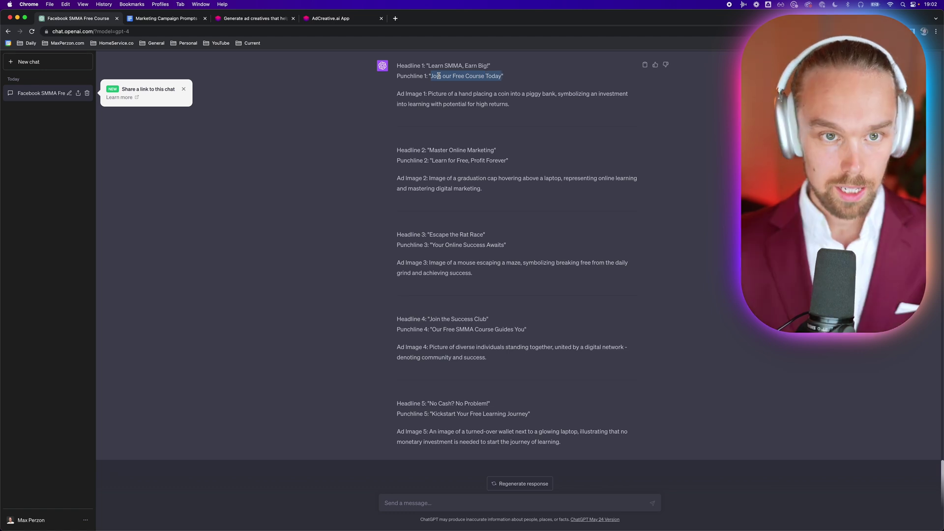
key("super+4")
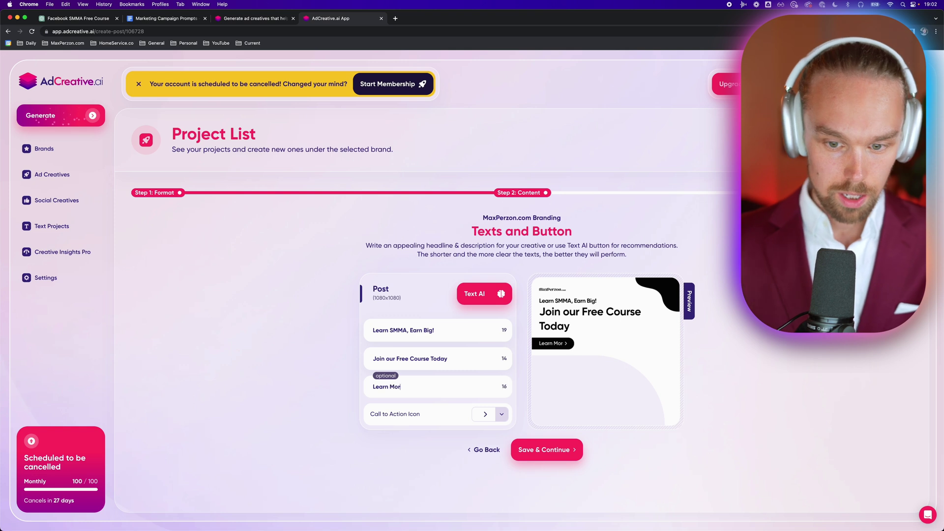
left_click(559, 447)
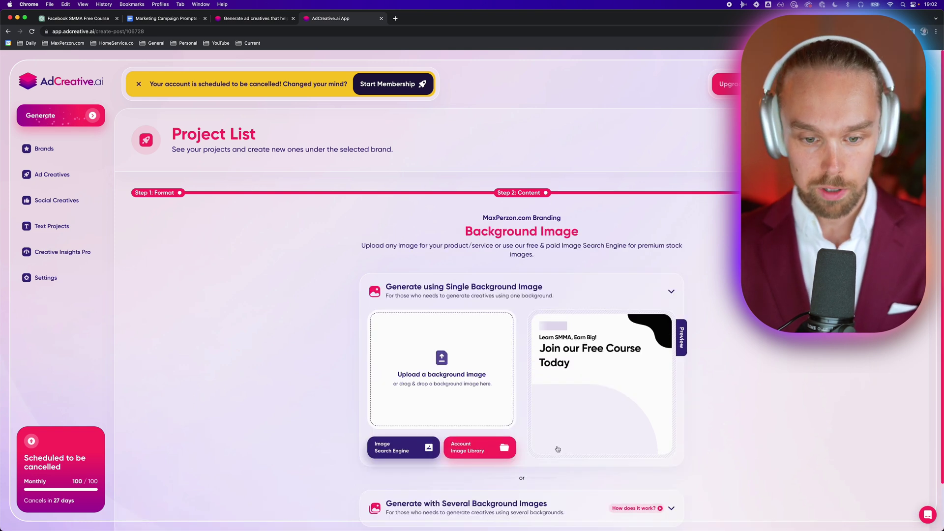
- Upload the Desktop folder's office stock photos as the creatives' background images
scroll(472, 371, "down", 1)
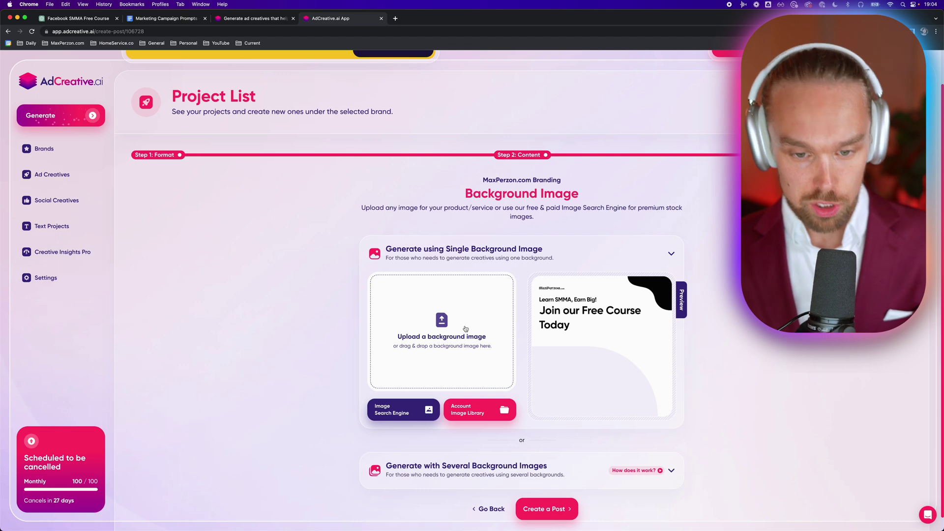
left_click(469, 329)
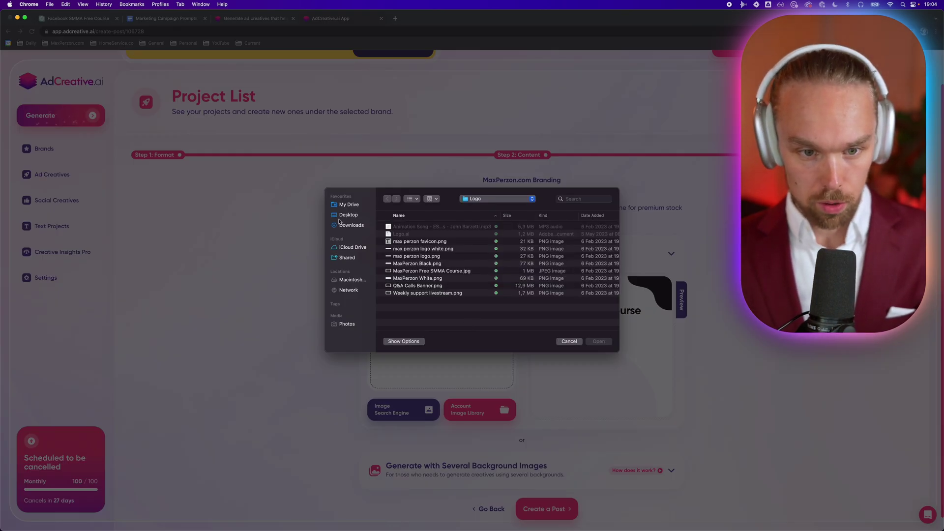
left_click(413, 263)
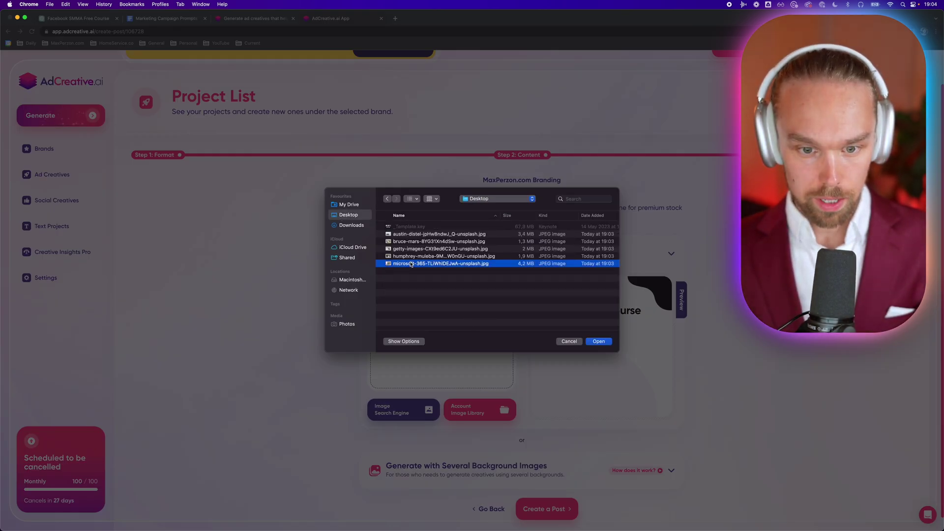
left_click(599, 342)
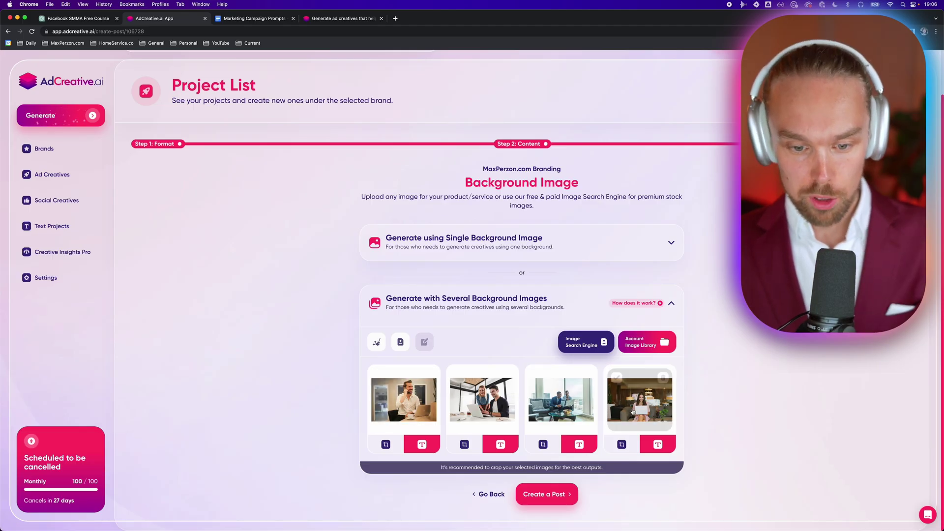
- Give one image 'Master Online Marketing' / 'Learn for Free, Profit Forever' and generate the creatives
left_click(432, 439)
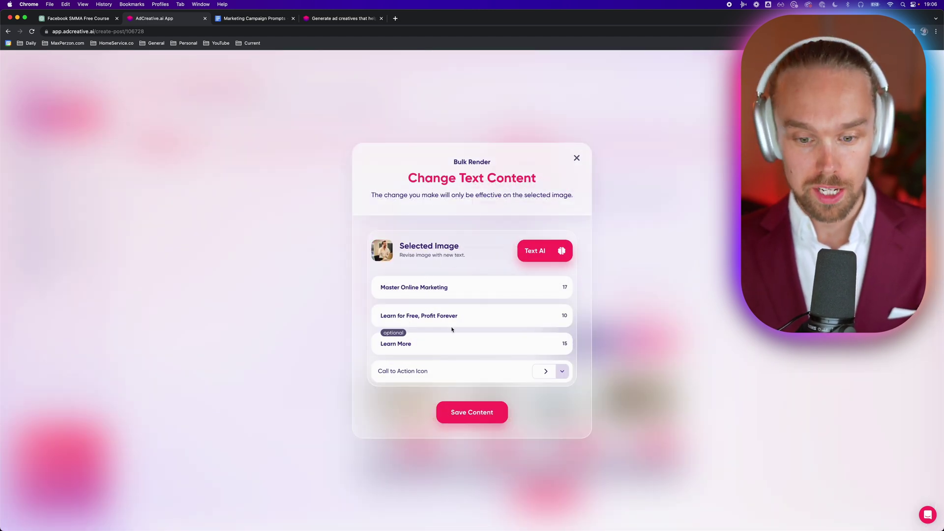
left_click(470, 416)
left_click(555, 495)
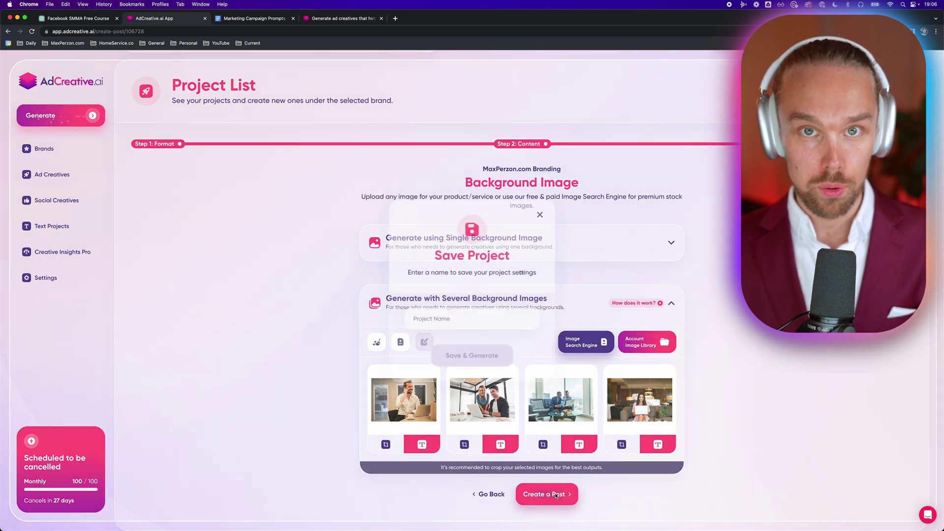
left_click(475, 356)
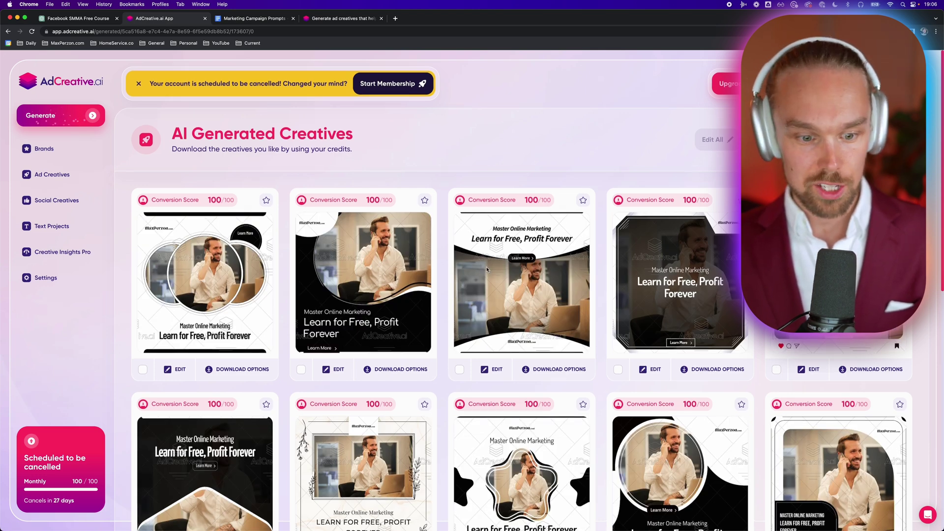
scroll(487, 269, "down", 8)
scroll(487, 269, "down", 3)
scroll(487, 271, "down", 5)
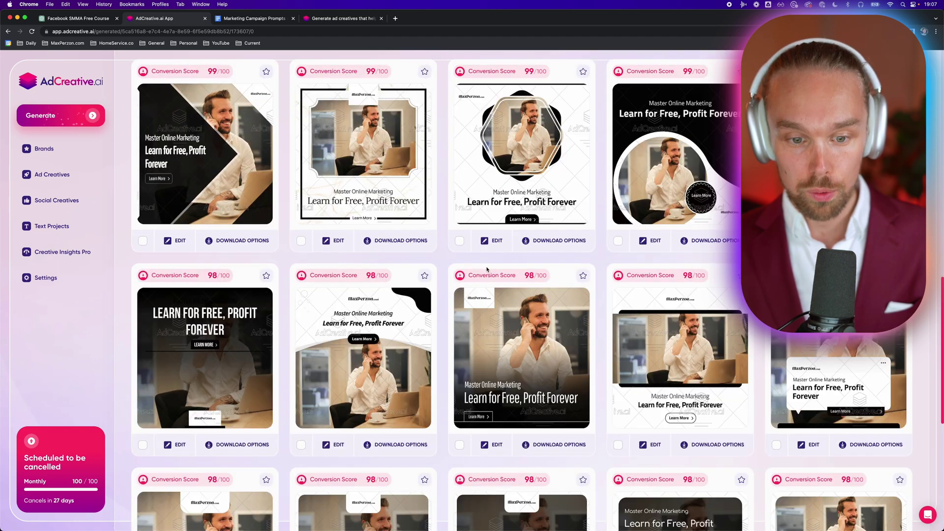
scroll(487, 269, "down", 1)
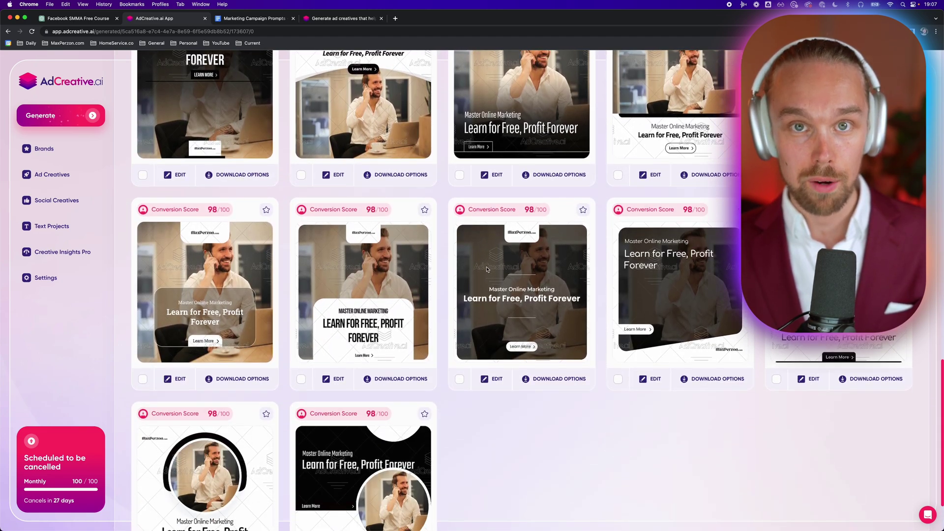
scroll(487, 269, "up", 15)
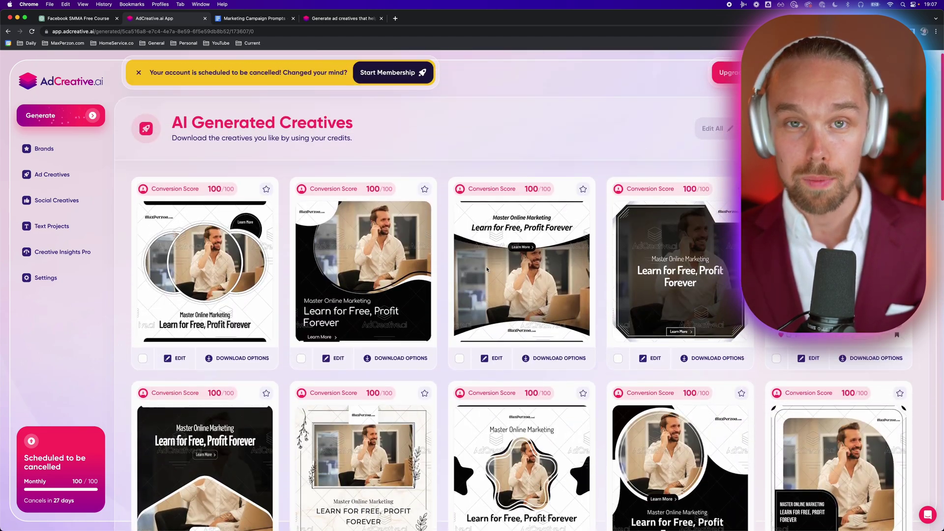